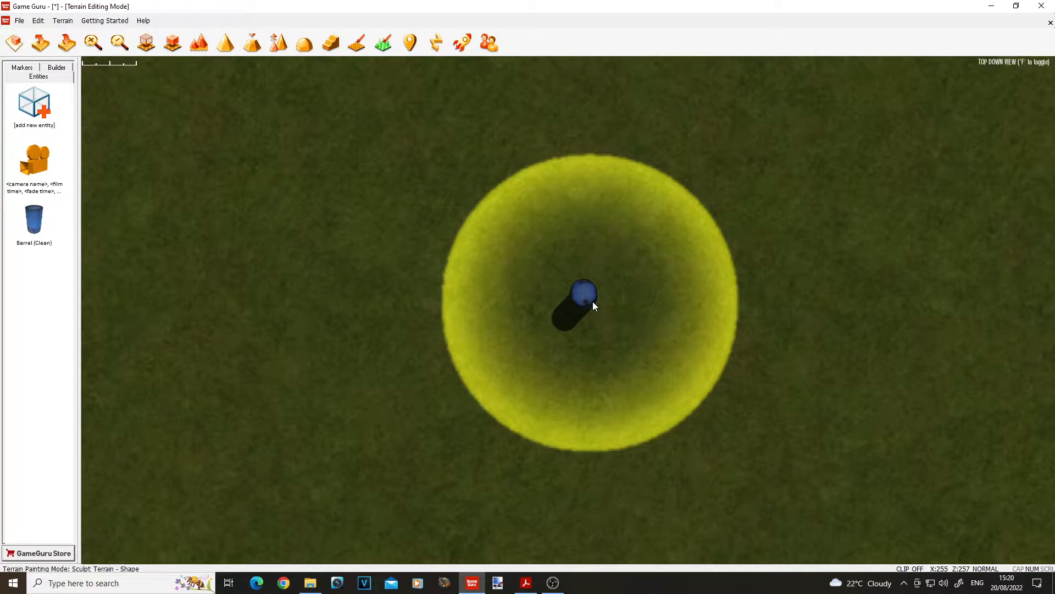
# Place a cinematic camera marker on the terrain diagonally beyond the blue barrel and switch to the free flight view.
pyautogui.click(28, 164)
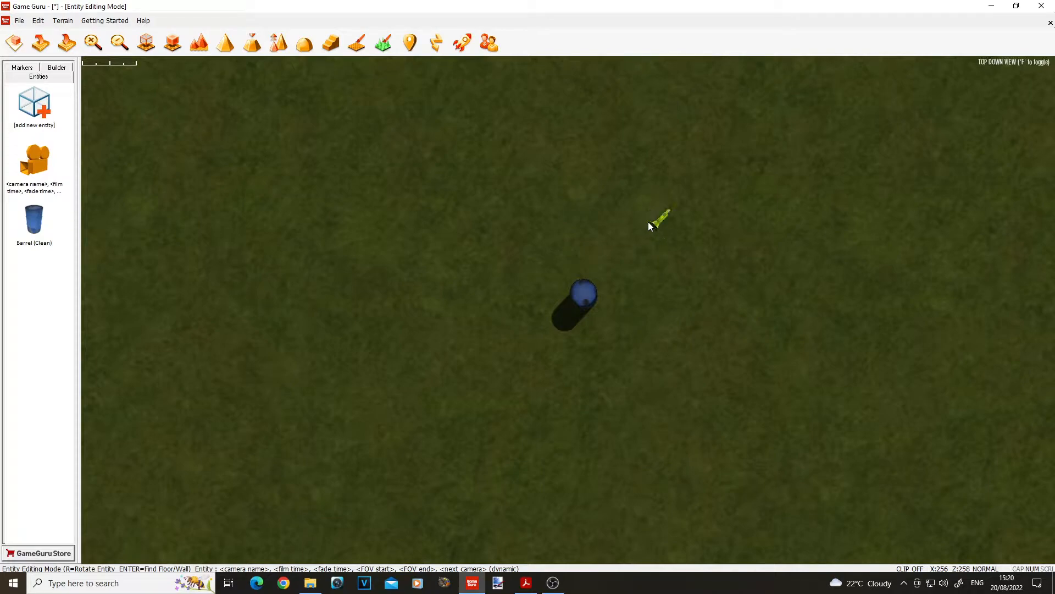
pyautogui.click(651, 217)
pyautogui.press('f')
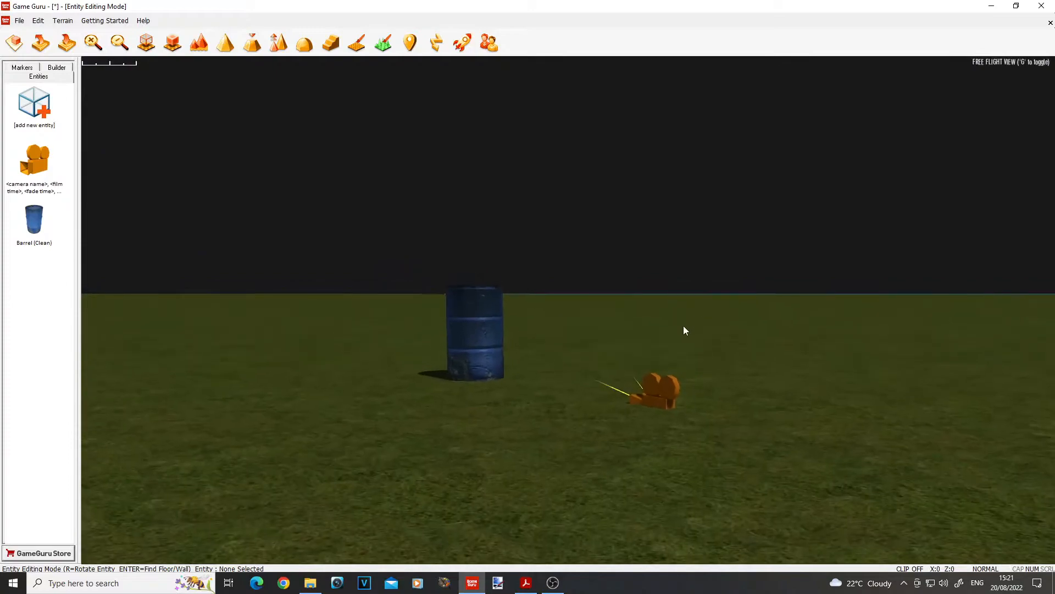
# Raise the camera marker vertically so that it hovers well above the ground near the barrel.
pyautogui.click(663, 380)
pyautogui.moveTo(665, 291); pyautogui.dragTo(653, 206)
pyautogui.moveTo(652, 206); pyautogui.dragTo(728, 207, button='right')
pyautogui.press('w')
pyautogui.press('d')
pyautogui.press('a')
pyautogui.press('d')
pyautogui.press('a')
pyautogui.moveTo(379, 110); pyautogui.dragTo(339, 195, button='right')
pyautogui.press('s')
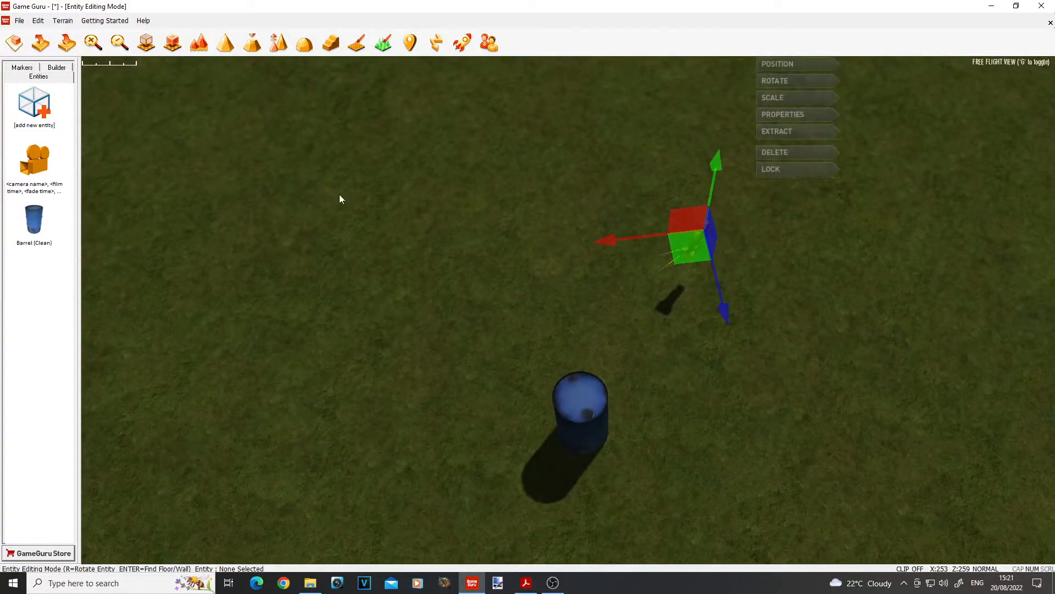
# Add the Cine Guru camera endpoint entity from the purchased library and place it beside the camera marker.
pyautogui.click(45, 114)
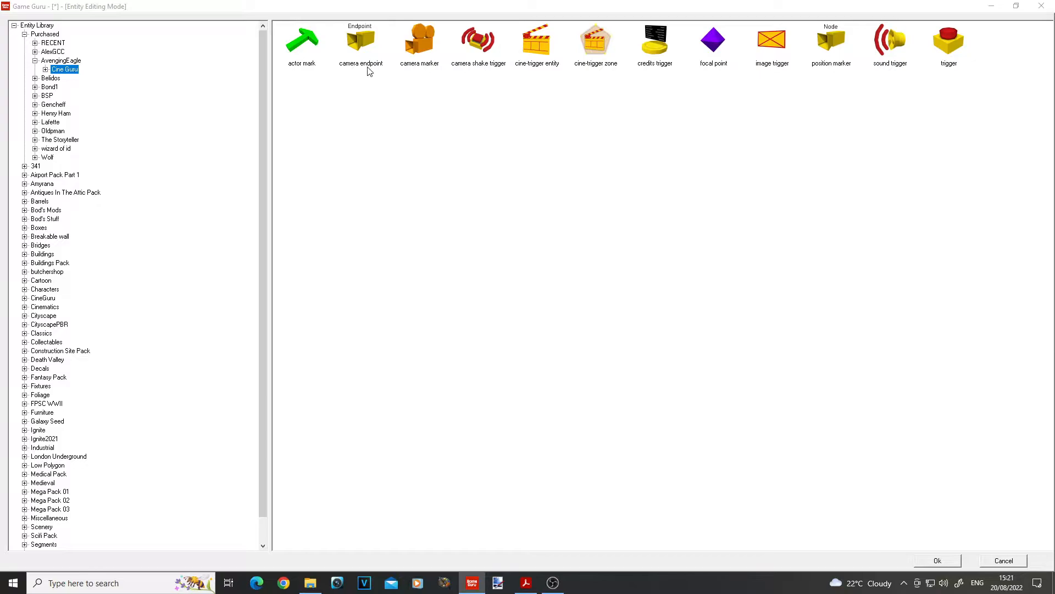
pyautogui.click(361, 41)
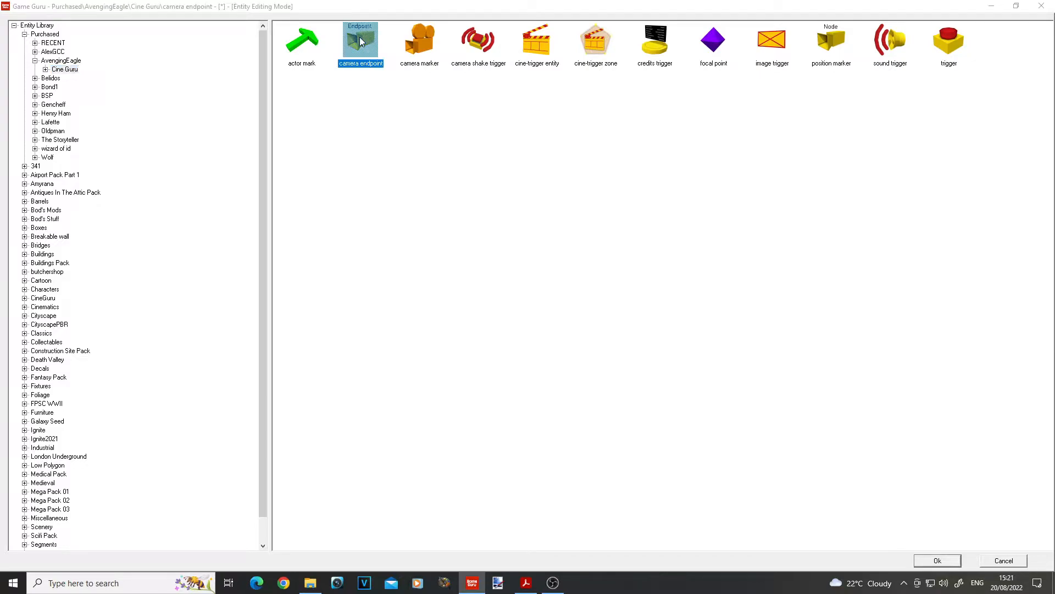
pyautogui.click(936, 563)
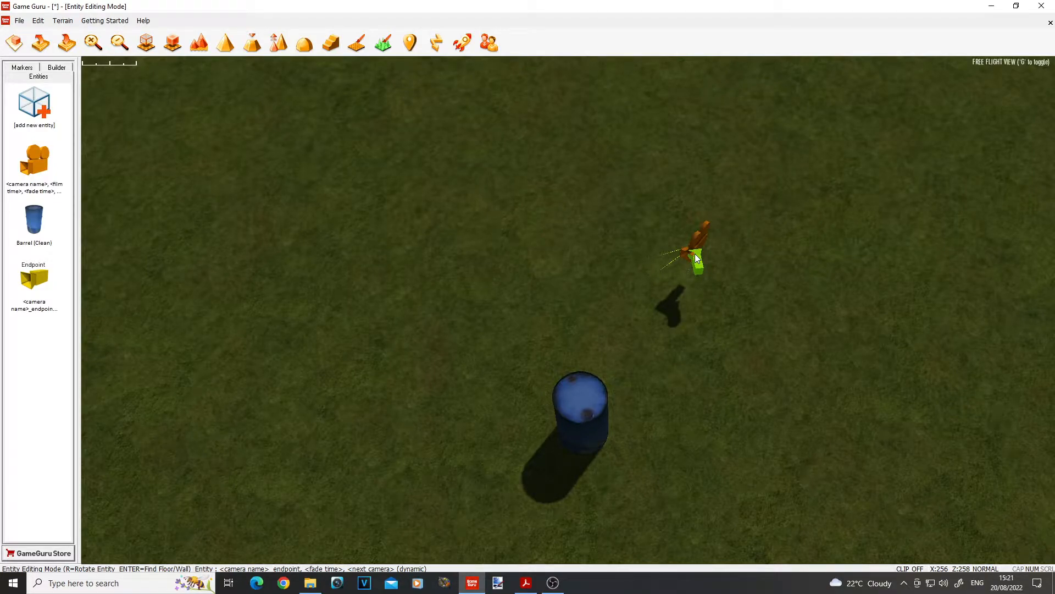
pyautogui.click(746, 290)
# Move the camera endpoint along the Z axis past the barrel, so the barrel sits between the heights of camera and endpoint in plan.
pyautogui.press('w')
pyautogui.moveTo(746, 290); pyautogui.dragTo(835, 291, button='right')
pyautogui.press('s')
pyautogui.press('w')
pyautogui.press('s')
pyautogui.click(570, 294)
pyautogui.moveTo(571, 293); pyautogui.dragTo(580, 404, button='right')
pyautogui.press('s')
pyautogui.press('a')
pyautogui.press('w')
pyautogui.moveTo(581, 220); pyautogui.dragTo(582, 262, button='right')
pyautogui.press('s')
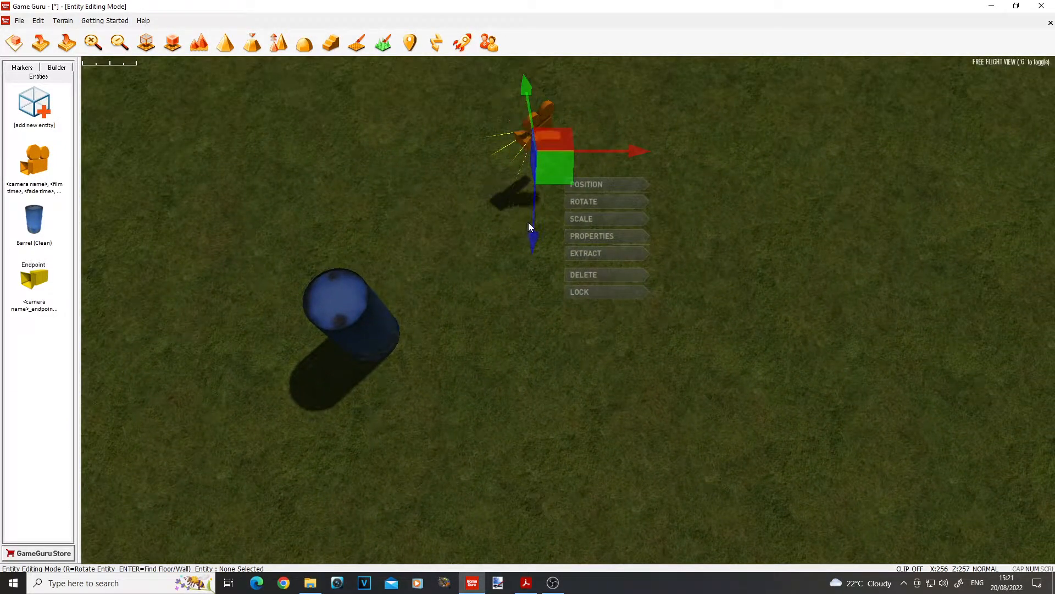
pyautogui.moveTo(533, 234); pyautogui.dragTo(522, 557)
pyautogui.press('g')
pyautogui.moveTo(514, 220); pyautogui.dragTo(514, 292, button='right')
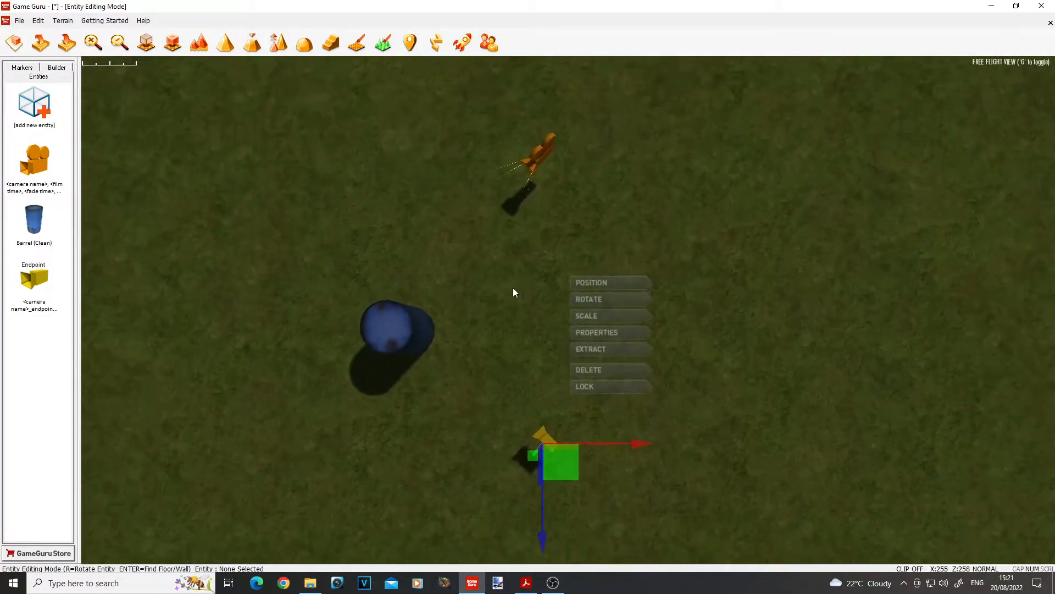
pyautogui.scroll(-4, 550, 384)
pyautogui.moveTo(575, 494); pyautogui.dragTo(575, 527)
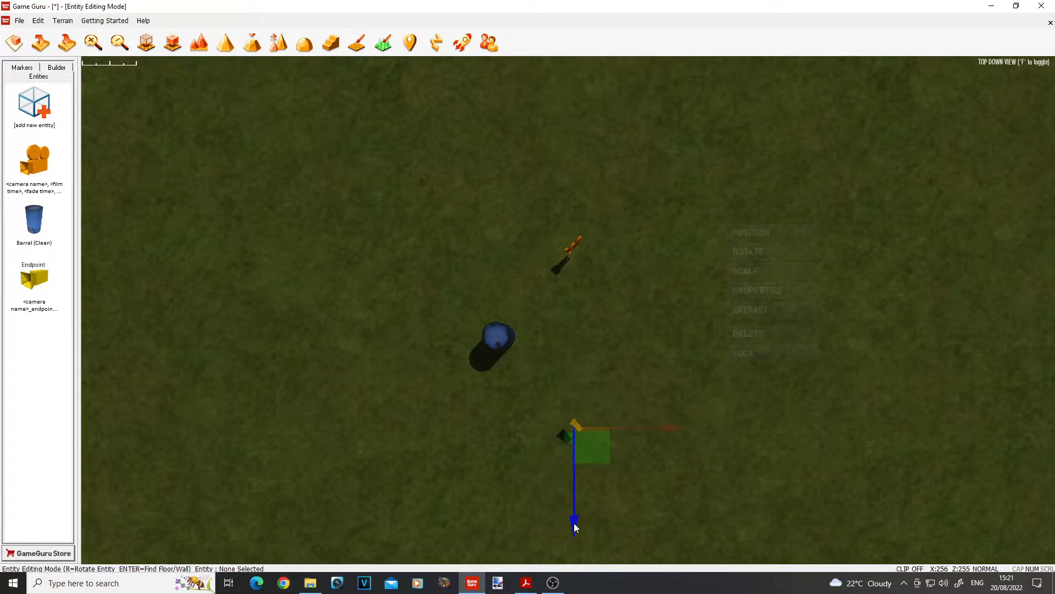
pyautogui.click(570, 329)
# Open the camera marker's properties and replace the camera name placeholder in its name with camera1.
pyautogui.press('a')
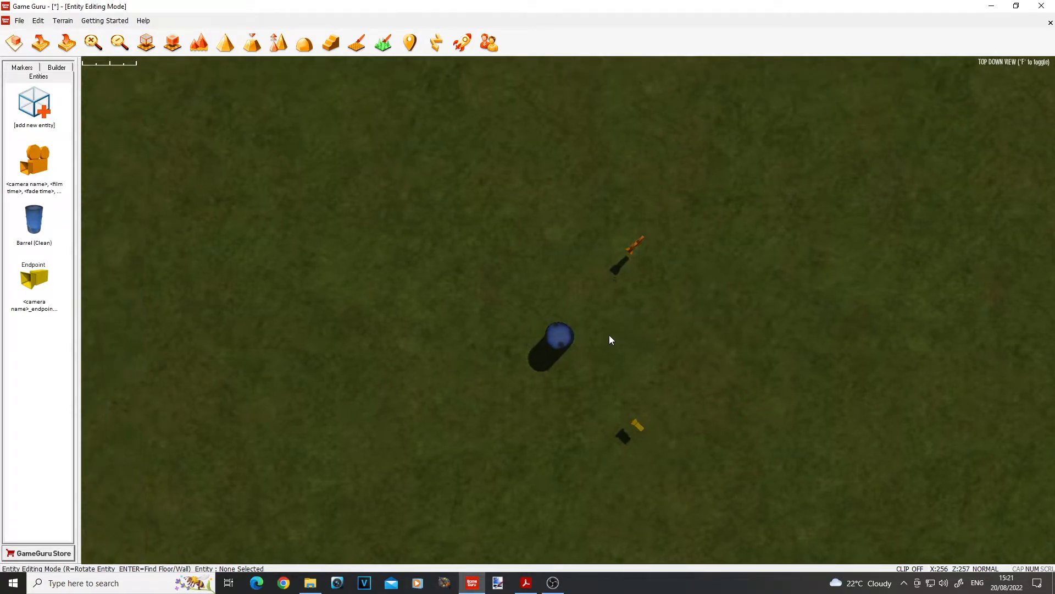
pyautogui.scroll(4, 610, 336)
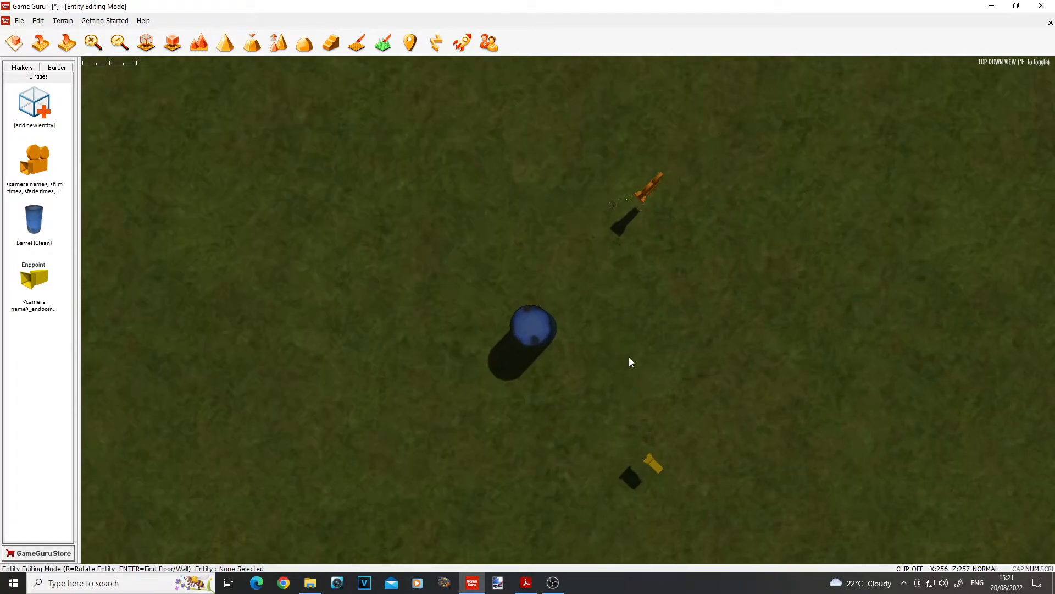
pyautogui.click(647, 192)
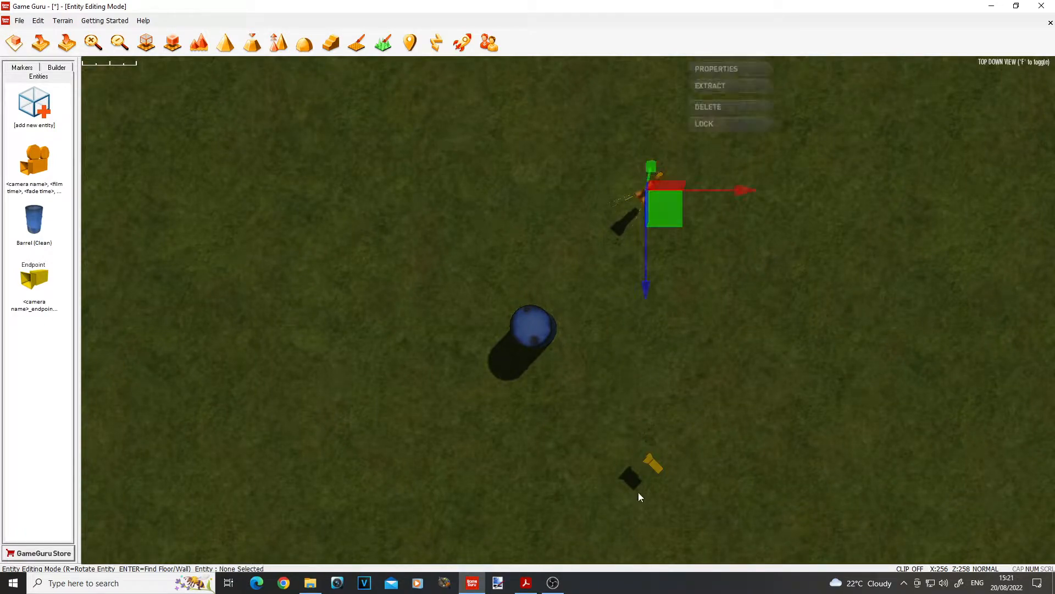
pyautogui.click(654, 467)
pyautogui.click(650, 191)
pyautogui.click(720, 63)
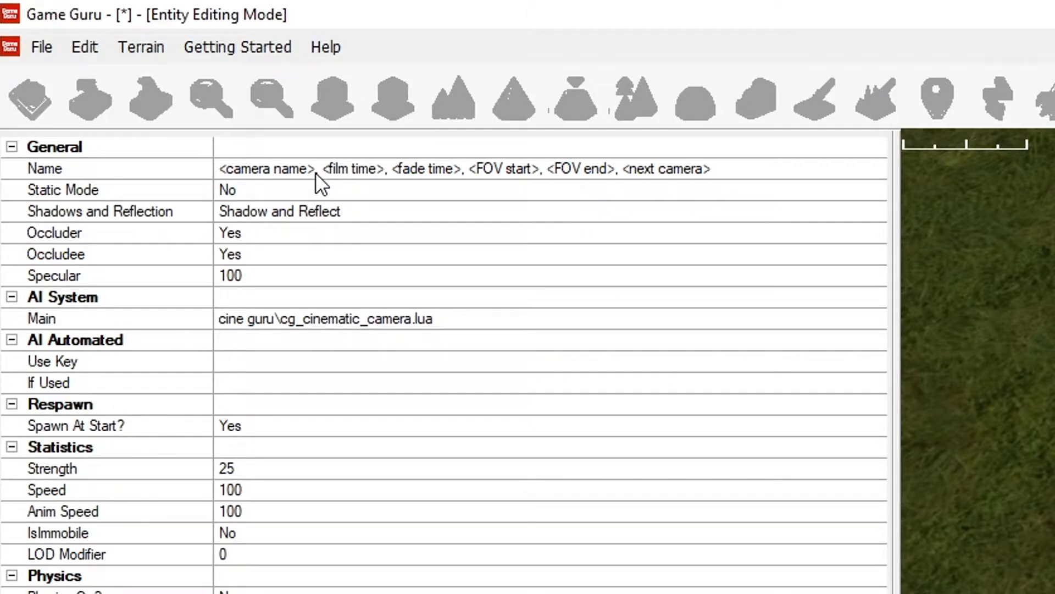
pyautogui.moveTo(138, 73); pyautogui.dragTo(7, 72)
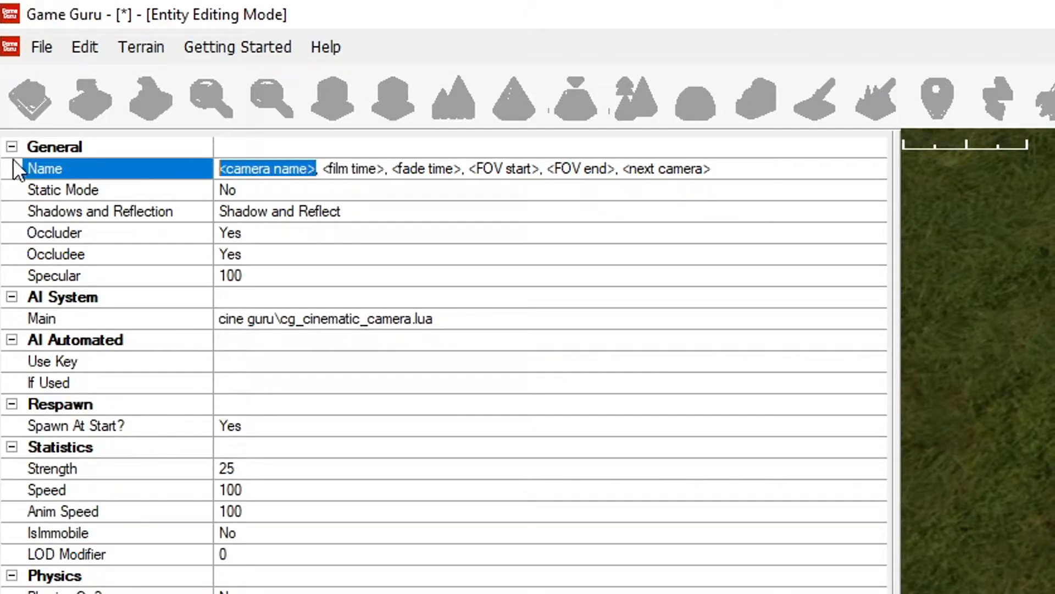
pyautogui.write('camera')
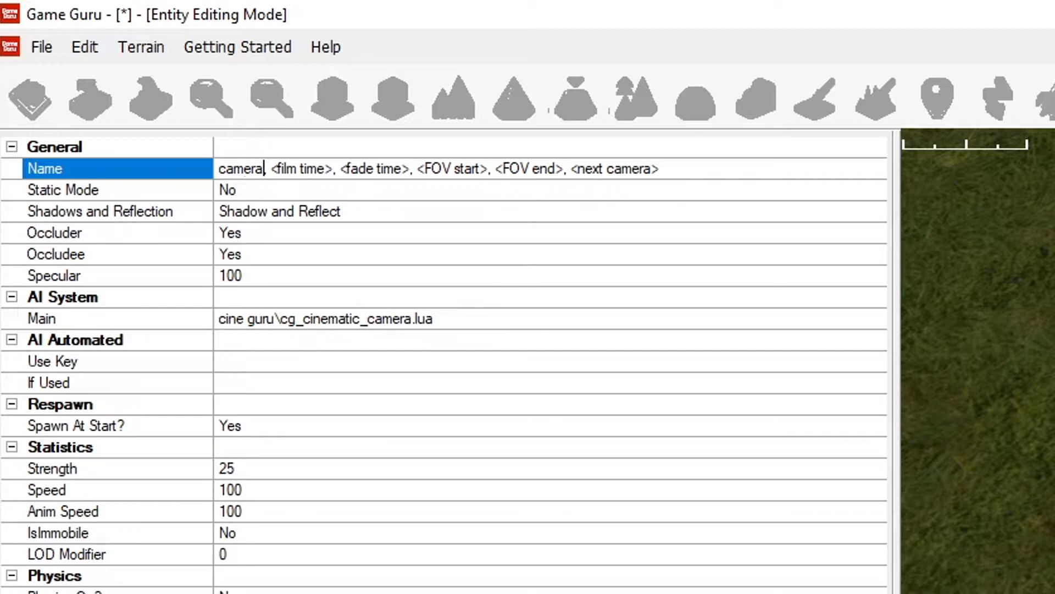
pyautogui.write('1')
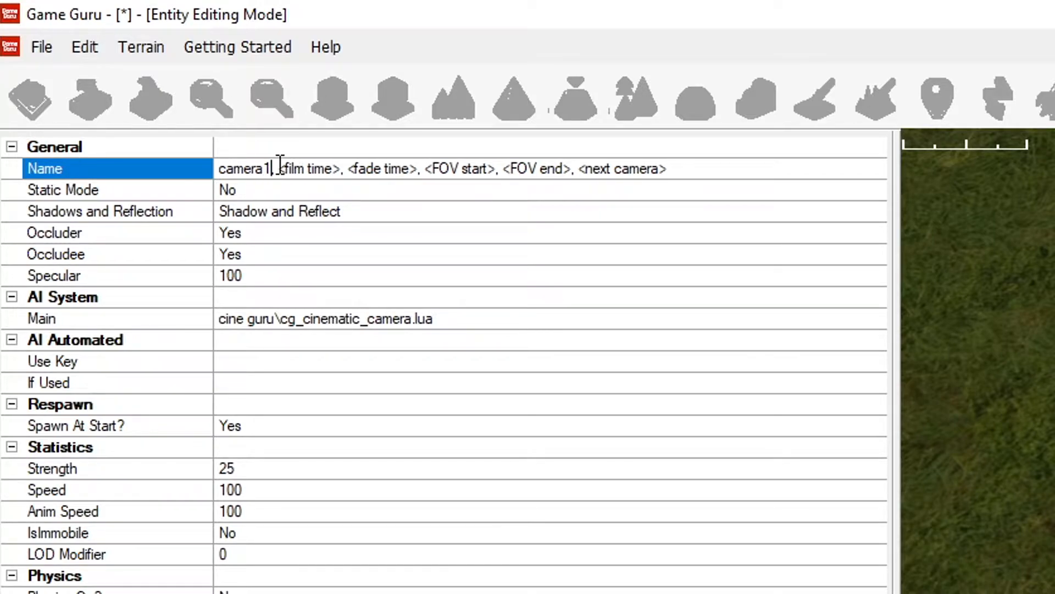
# Set the film time to 6000 and the fade time to 0 in the camera marker's name.
pyautogui.moveTo(276, 169); pyautogui.dragTo(341, 169)
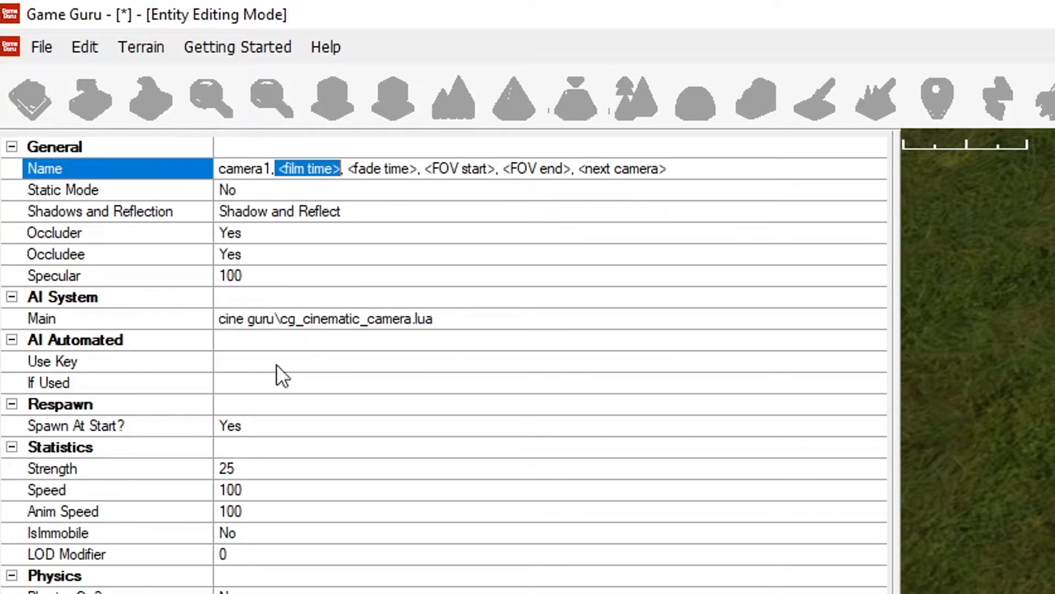
pyautogui.write('6000')
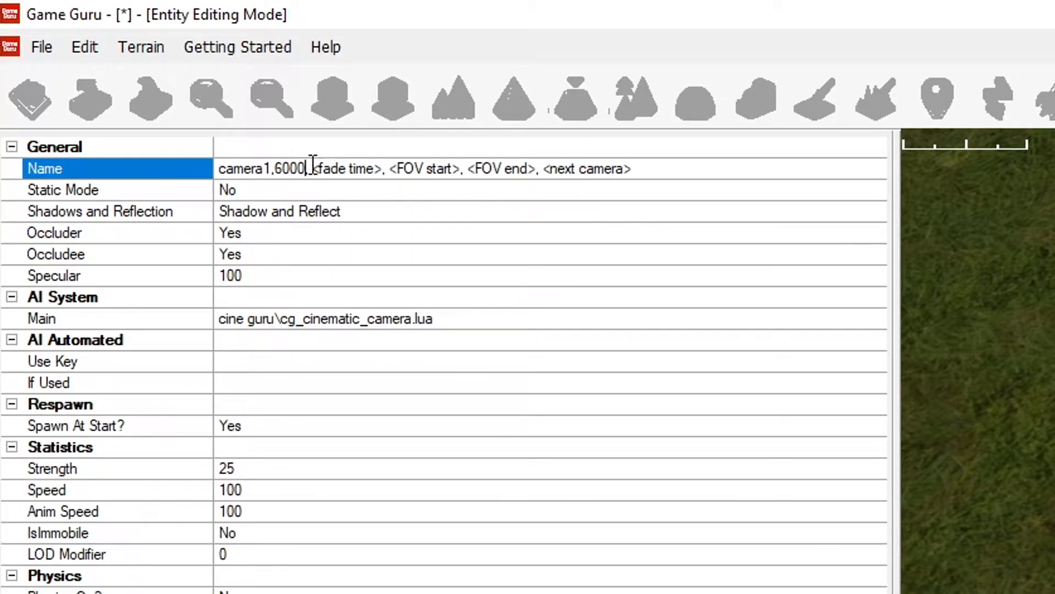
pyautogui.moveTo(311, 168); pyautogui.dragTo(383, 169)
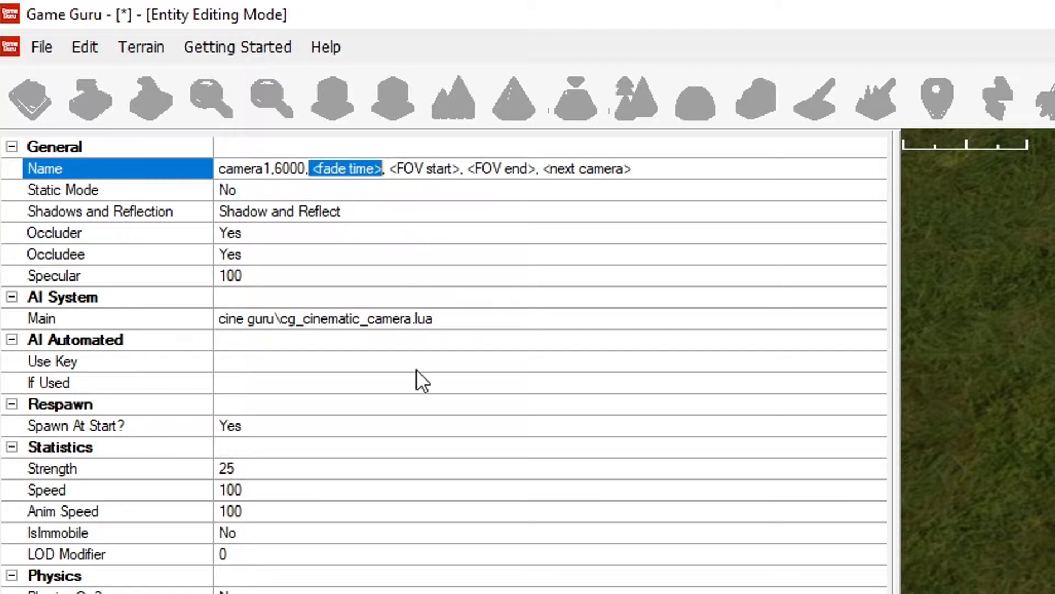
pyautogui.write('0')
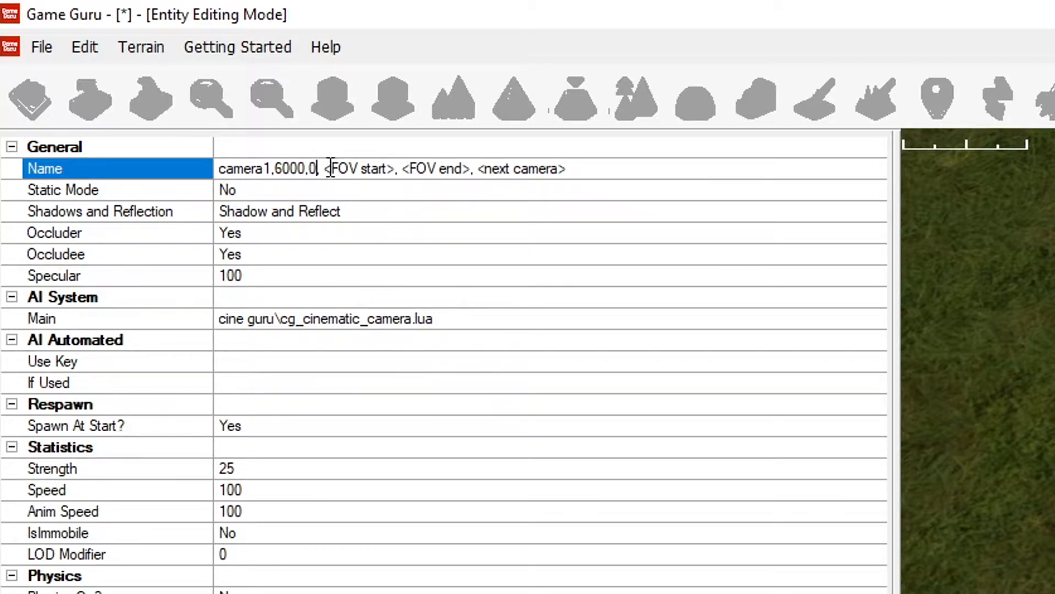
# Set FOV start and FOV end to 90, remove the next camera placeholder, and apply the camera marker's changes.
pyautogui.moveTo(326, 168); pyautogui.dragTo(397, 168)
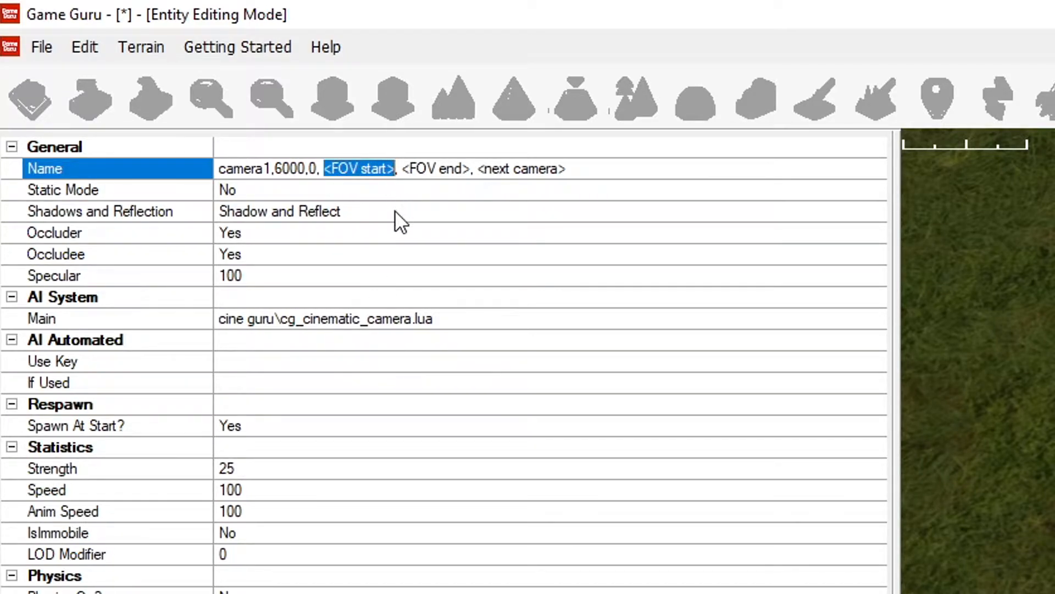
pyautogui.write('90,')
pyautogui.moveTo(344, 169); pyautogui.dragTo(372, 169)
pyautogui.write('90')
pyautogui.press('BackSpace')
pyautogui.click(159, 550)
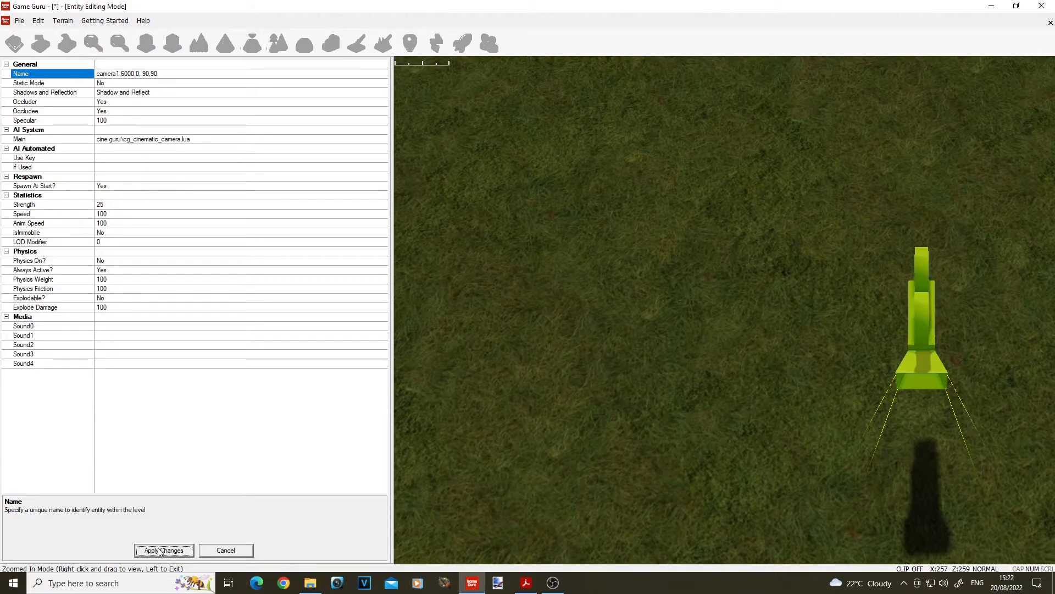
# Open the endpoint's properties and replace its camera name placeholder with camera1, keeping the _endpoint suffix.
pyautogui.press('s')
pyautogui.press('w')
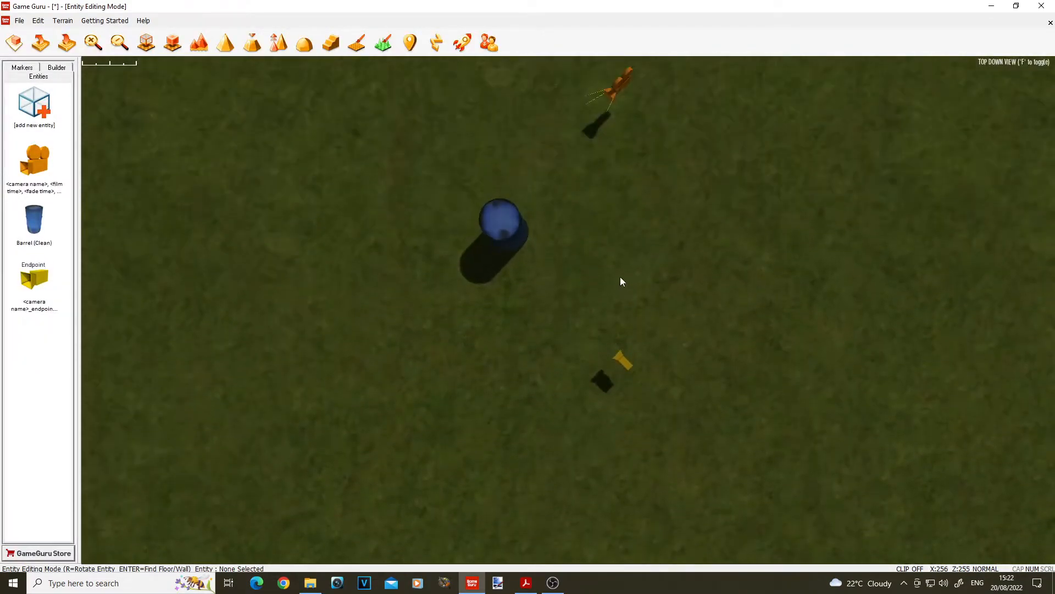
pyautogui.rightClick(628, 352)
pyautogui.click(683, 265)
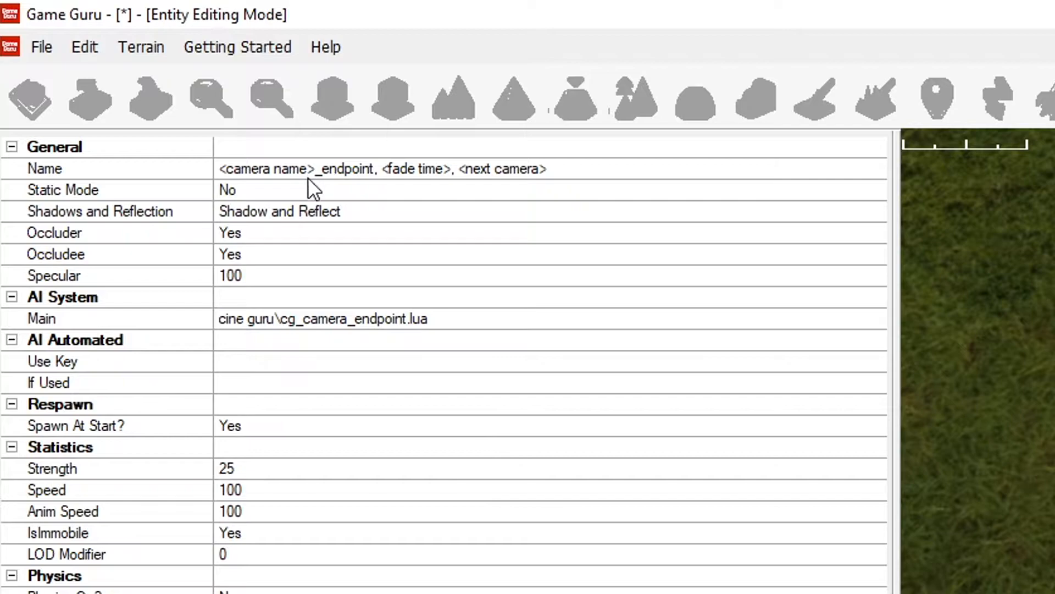
pyautogui.moveTo(316, 171); pyautogui.dragTo(170, 165)
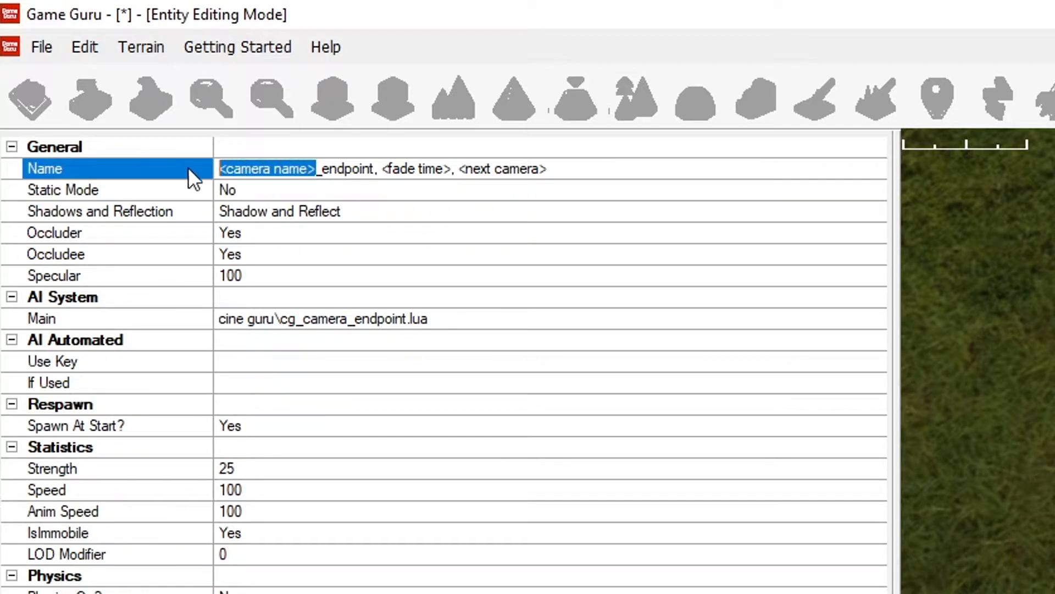
pyautogui.moveTo(316, 169); pyautogui.dragTo(373, 171)
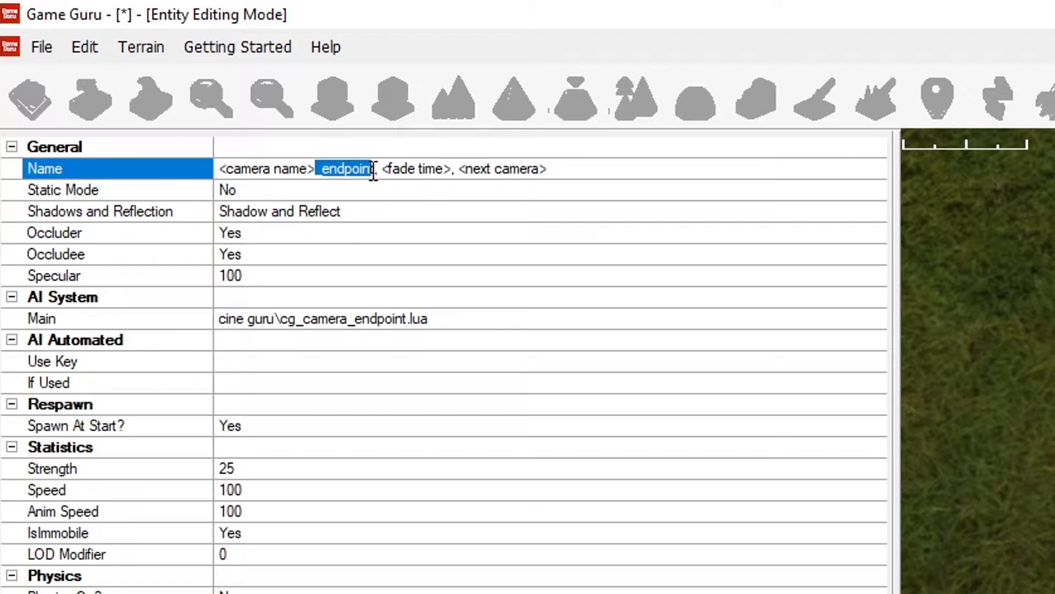
pyautogui.click(313, 172)
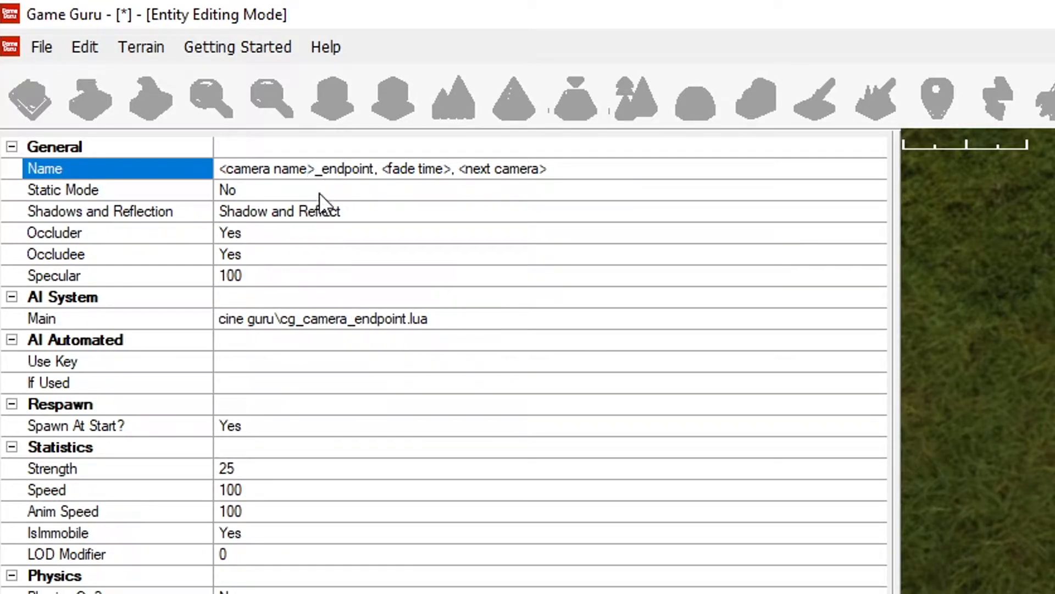
pyautogui.moveTo(317, 163); pyautogui.dragTo(163, 160)
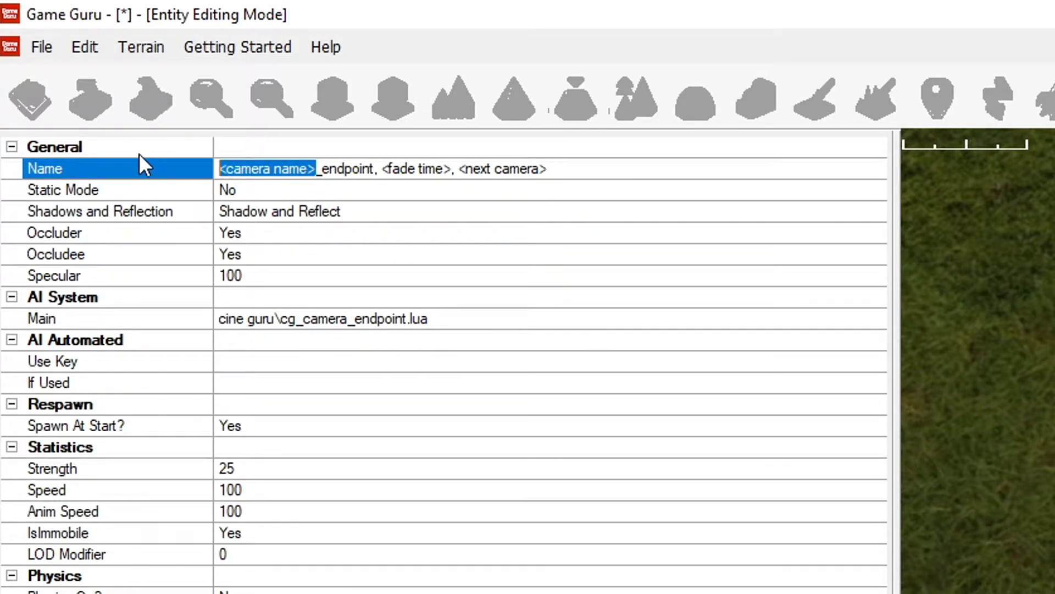
pyautogui.write('ca')
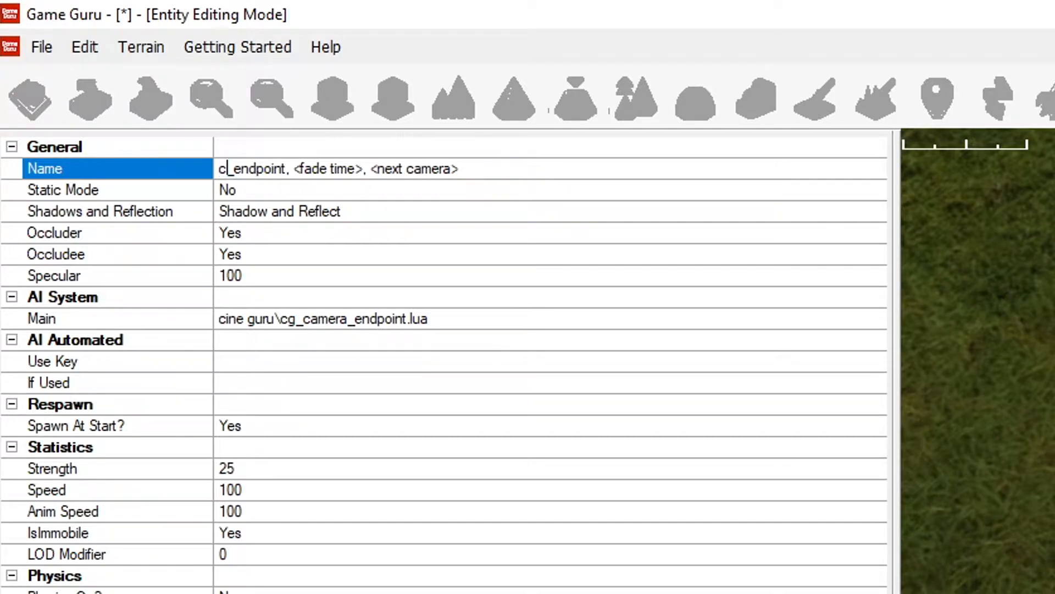
pyautogui.write('mera1')
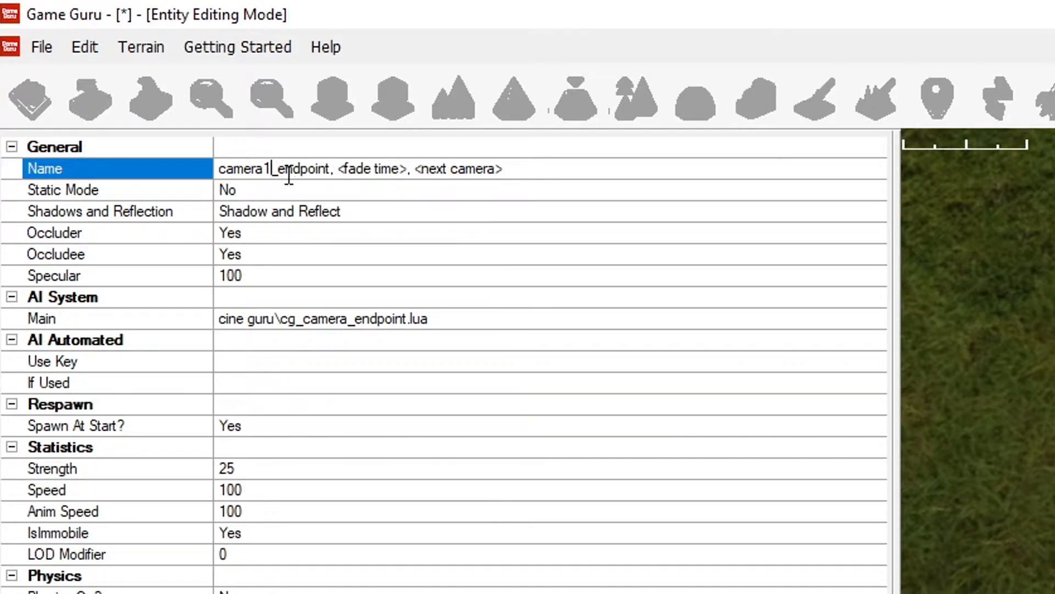
# Set the endpoint's fade time to 1000 and remove the next camera placeholder from its name.
pyautogui.moveTo(337, 168); pyautogui.dragTo(407, 169)
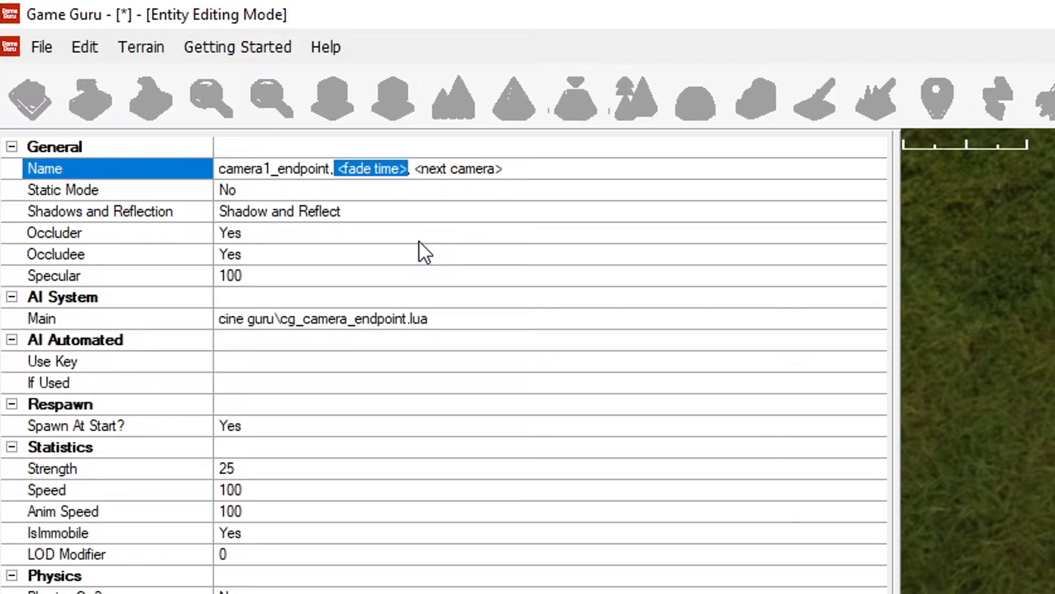
pyautogui.write('10')
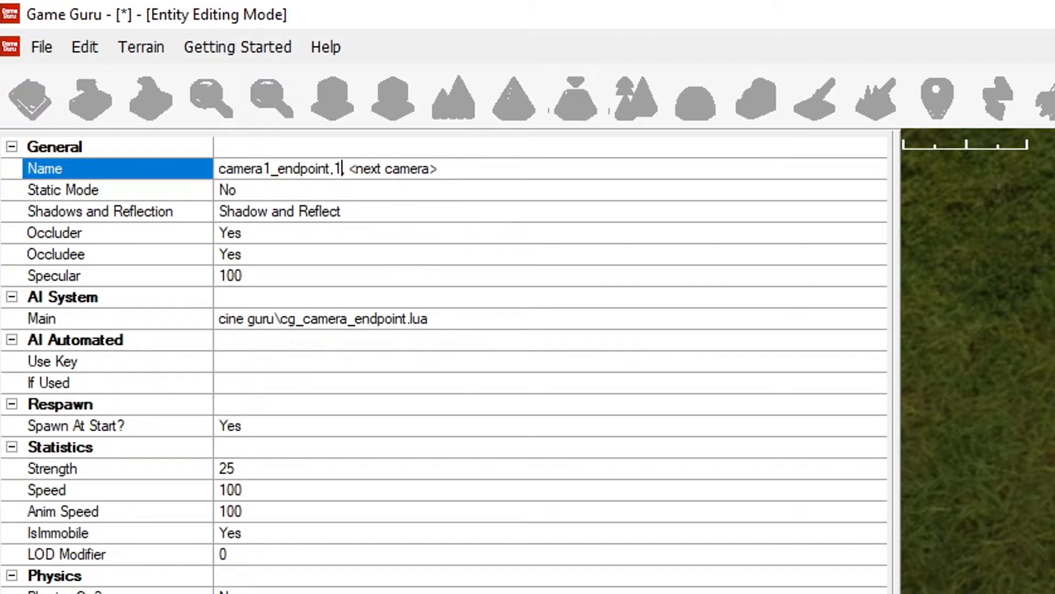
pyautogui.write('00')
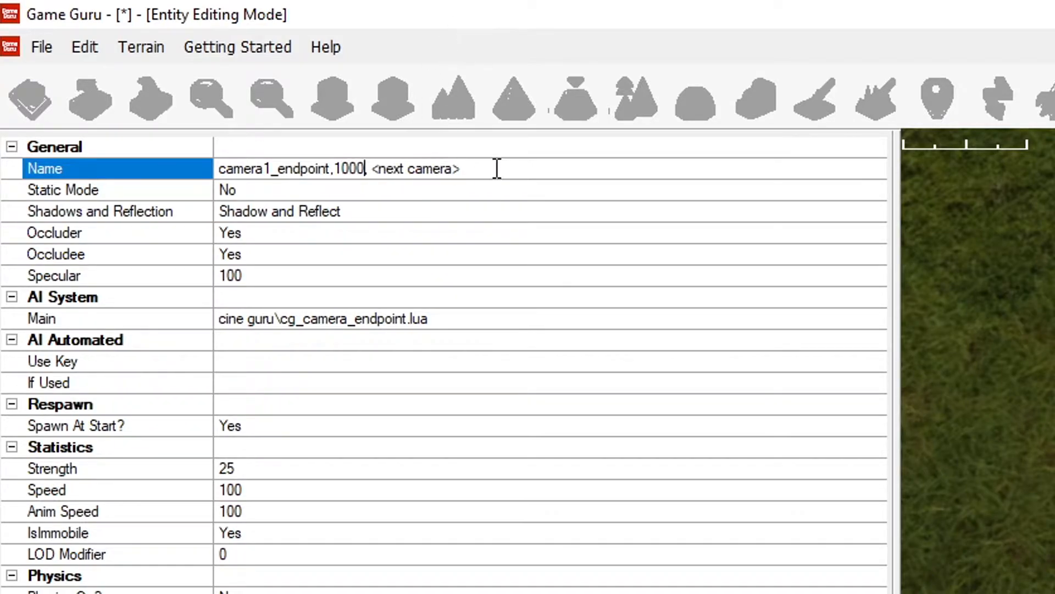
pyautogui.moveTo(495, 170); pyautogui.dragTo(375, 166)
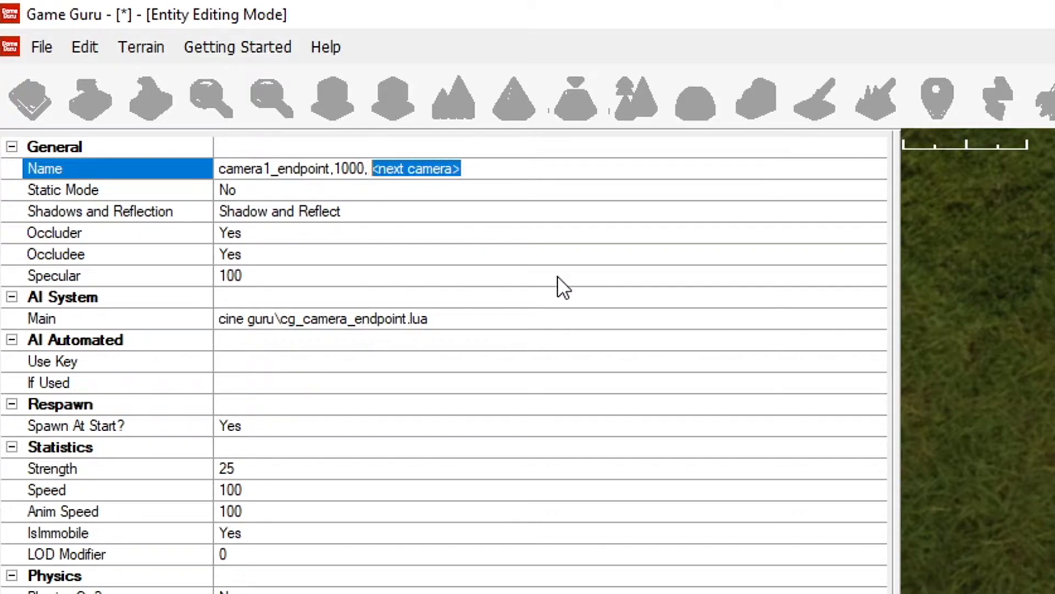
pyautogui.press('BackSpace')
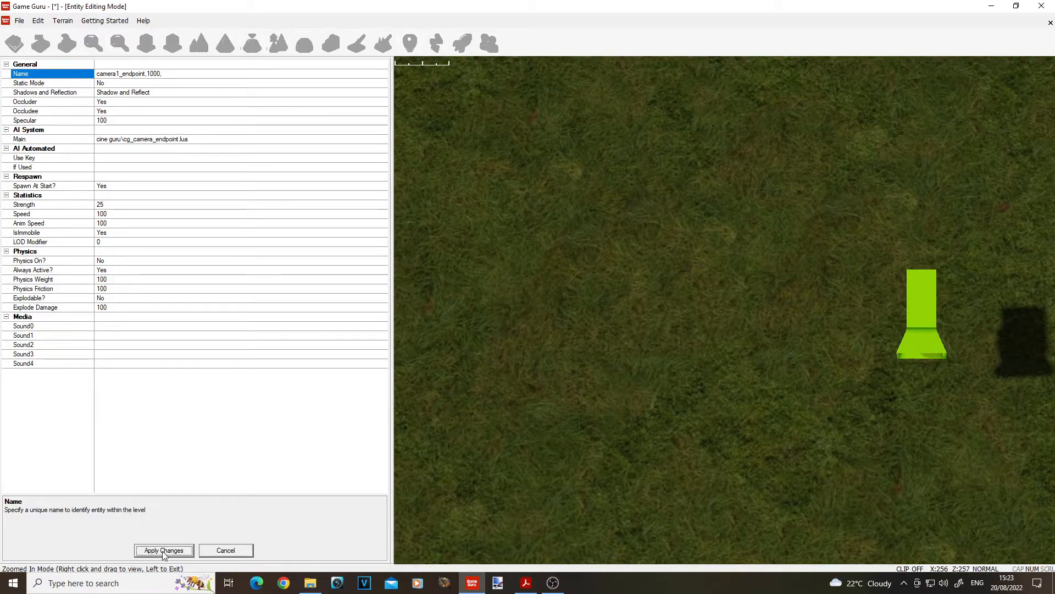
# Apply the endpoint's property changes and place a Cine Guru trigger zone on the side of the barrel opposite the camera and endpoint.
pyautogui.click(164, 550)
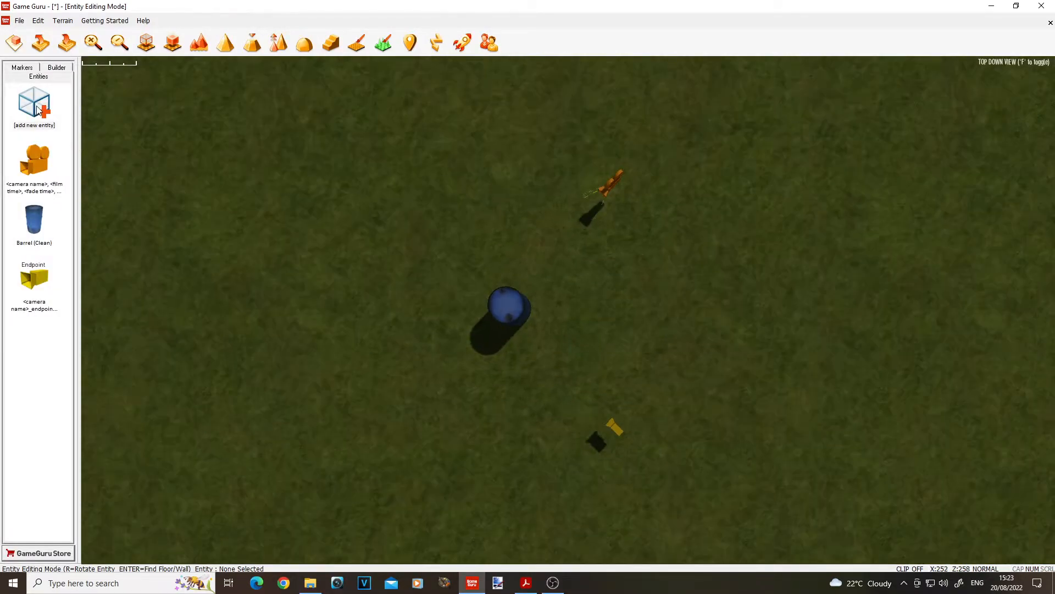
pyautogui.click(39, 110)
pyautogui.click(580, 44)
pyautogui.click(930, 562)
pyautogui.click(306, 249)
pyautogui.click(300, 258)
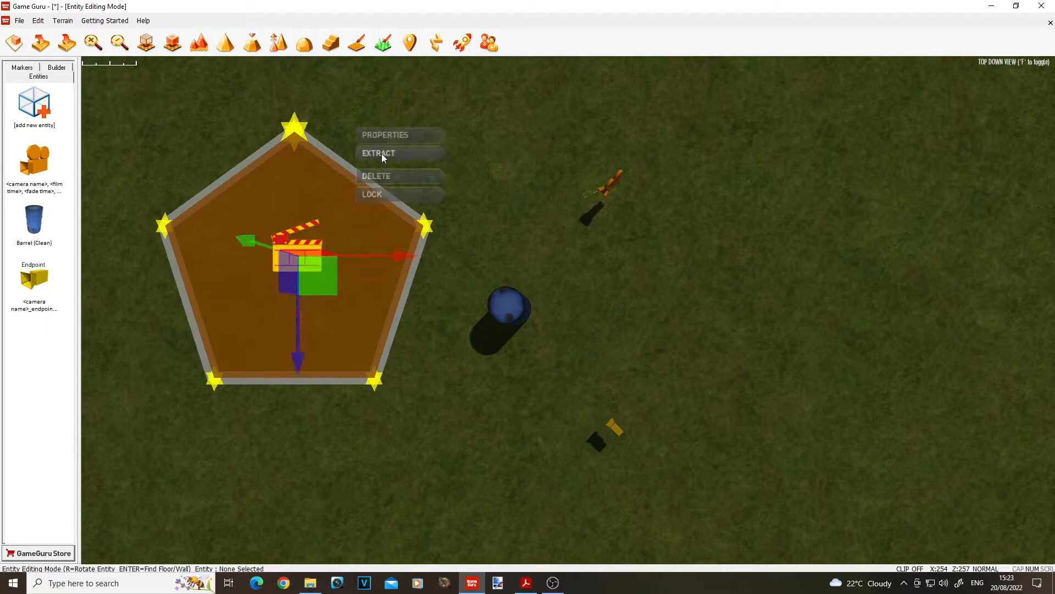
# Rename the trigger zone to camera,camera1 in its properties and apply the change.
pyautogui.click(385, 135)
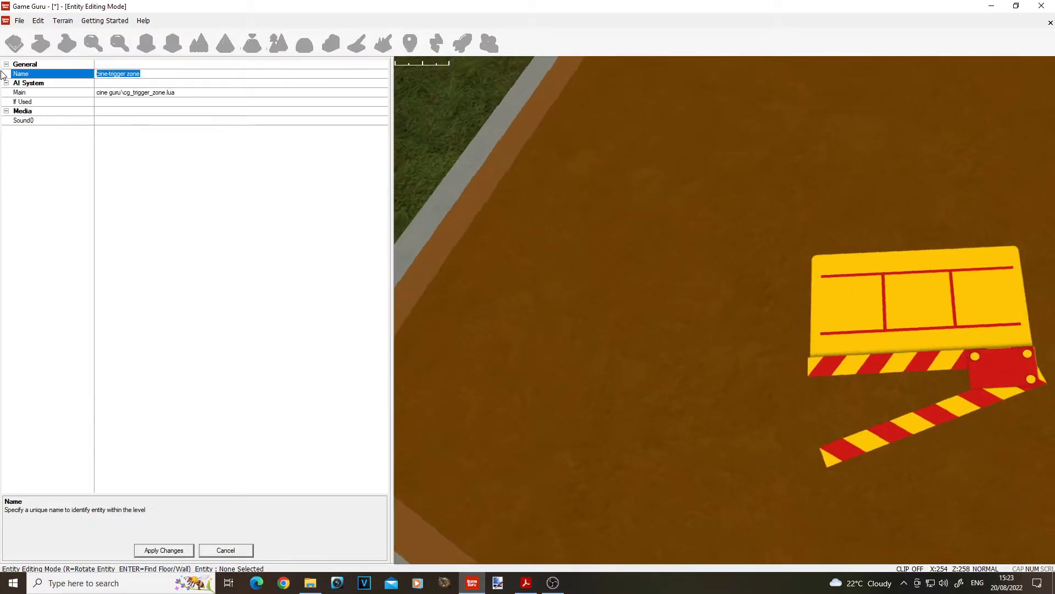
pyautogui.write('camera')
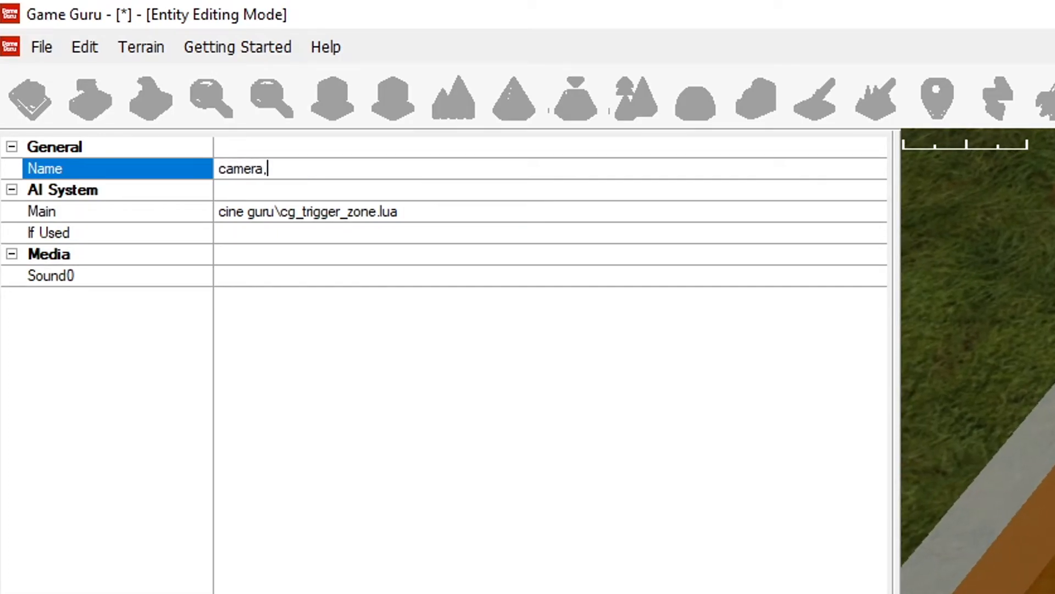
pyautogui.write(',camera1')
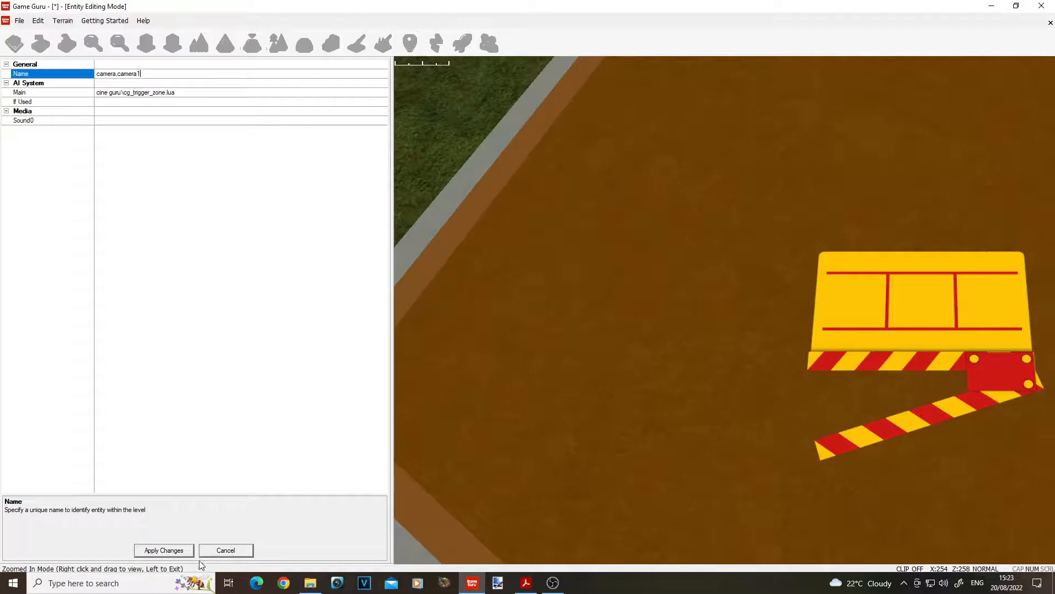
pyautogui.click(164, 550)
# Paint a patch of gravel terrain texture on the ground in the middle of the trigger zone.
pyautogui.click(357, 43)
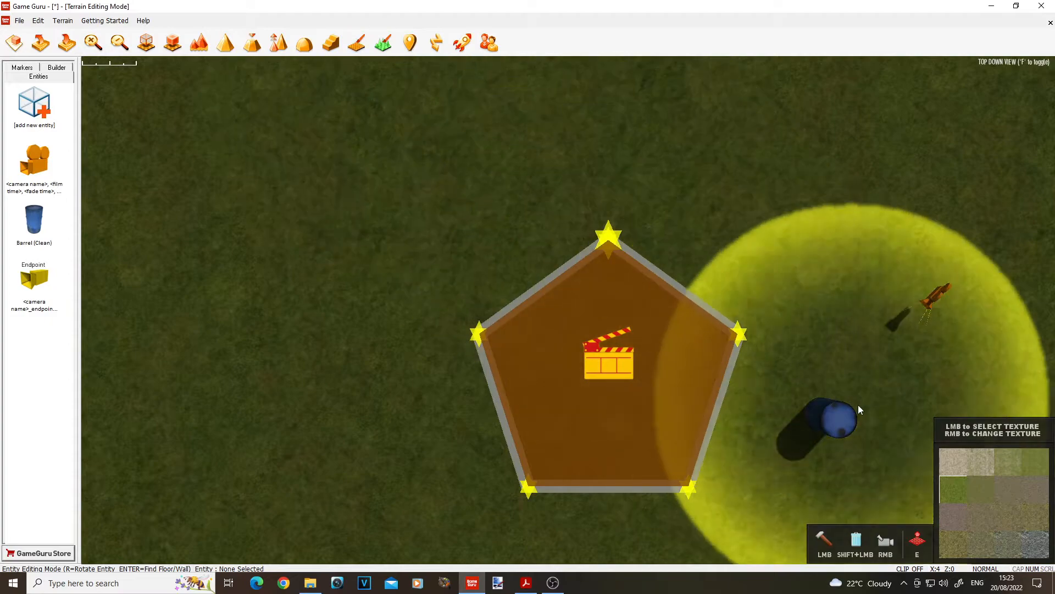
pyautogui.scroll(-5, 628, 370)
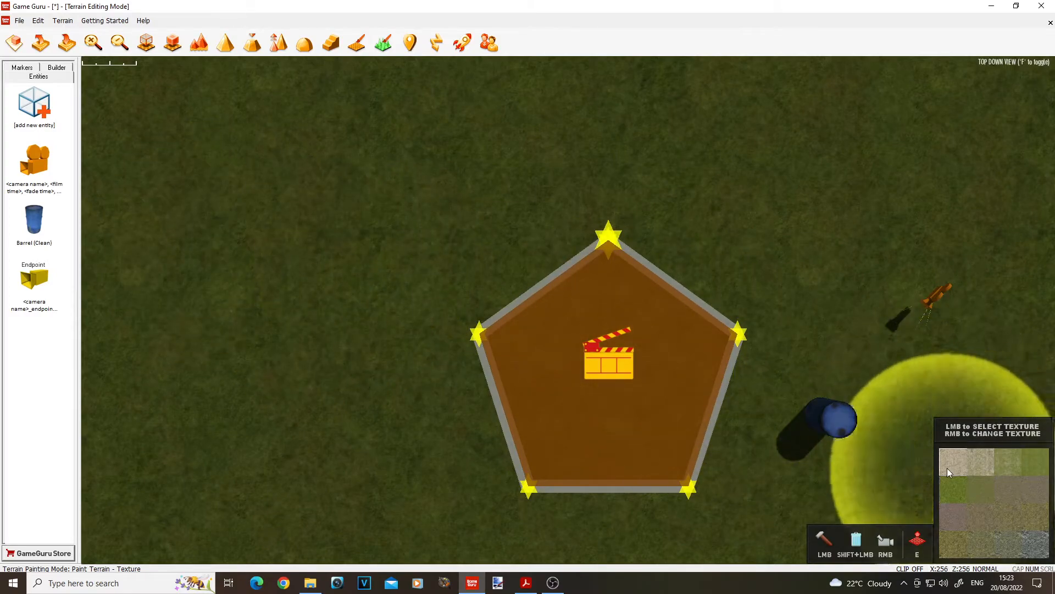
# Place a Player Start marker beside the trigger zone on the side away from the barrel, rotated to face the barrel.
pyautogui.click(22, 67)
pyautogui.click(34, 108)
pyautogui.press('r')
pyautogui.press('r')
pyautogui.press('r')
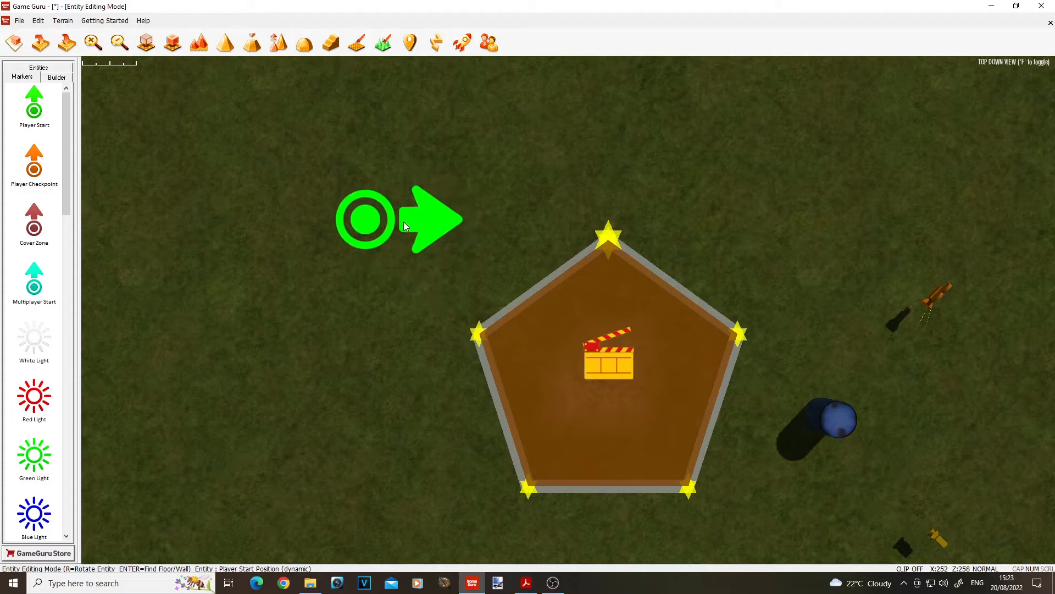
# Run a test game and walk the player forward toward the gravel patch marking the trigger zone.
pyautogui.click(462, 43)
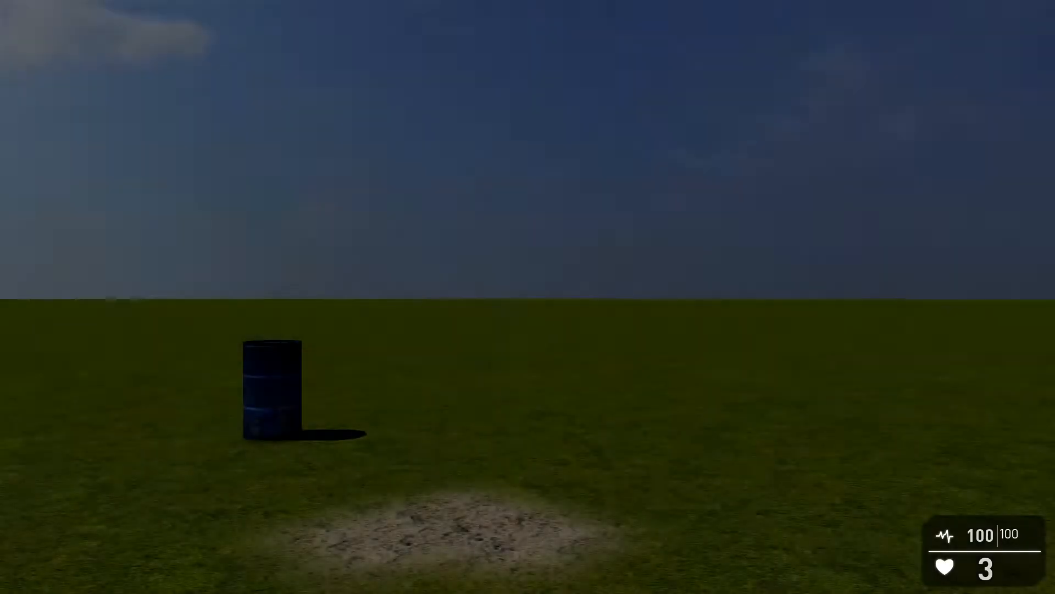
pyautogui.press('w')
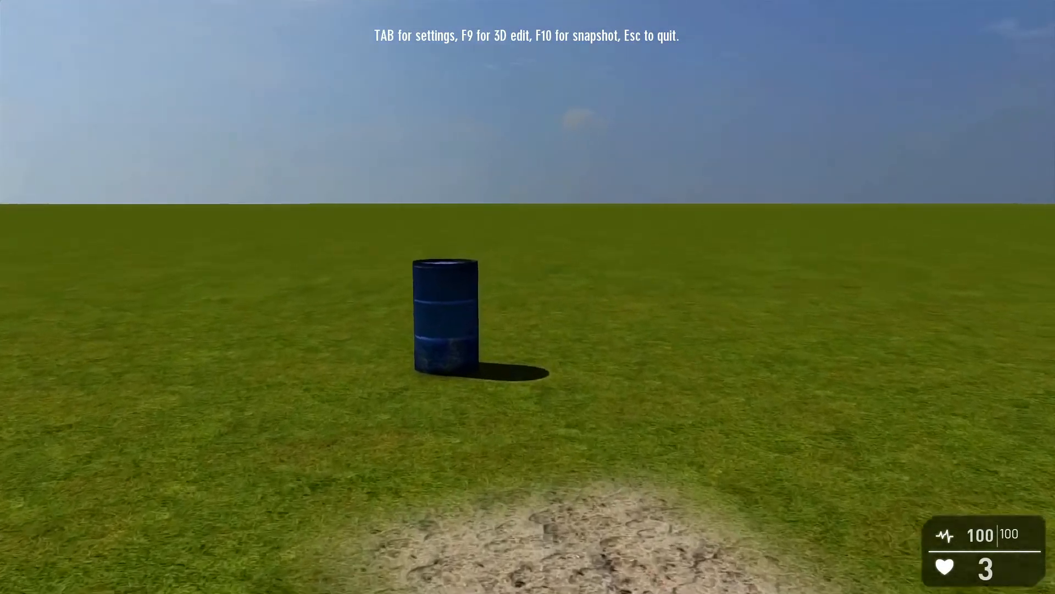